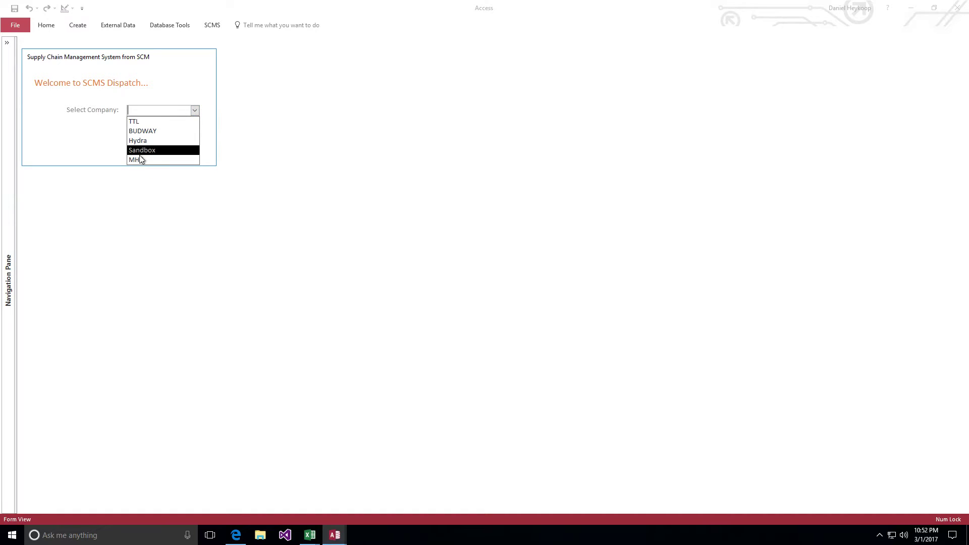
- Enter SCMS Dispatch with the company MHX and move the Kiosk Menu window aside to clear the workspace
left_click(150, 159)
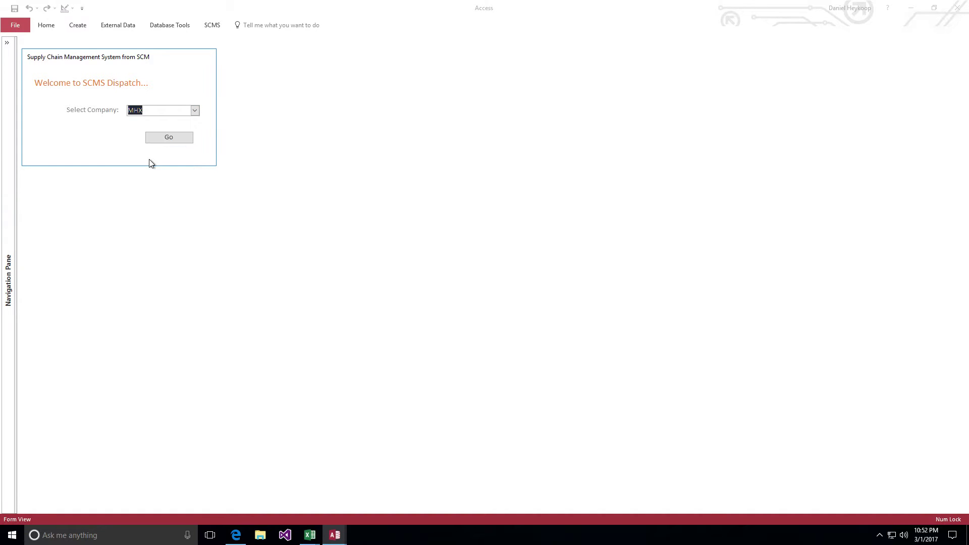
left_click(171, 141)
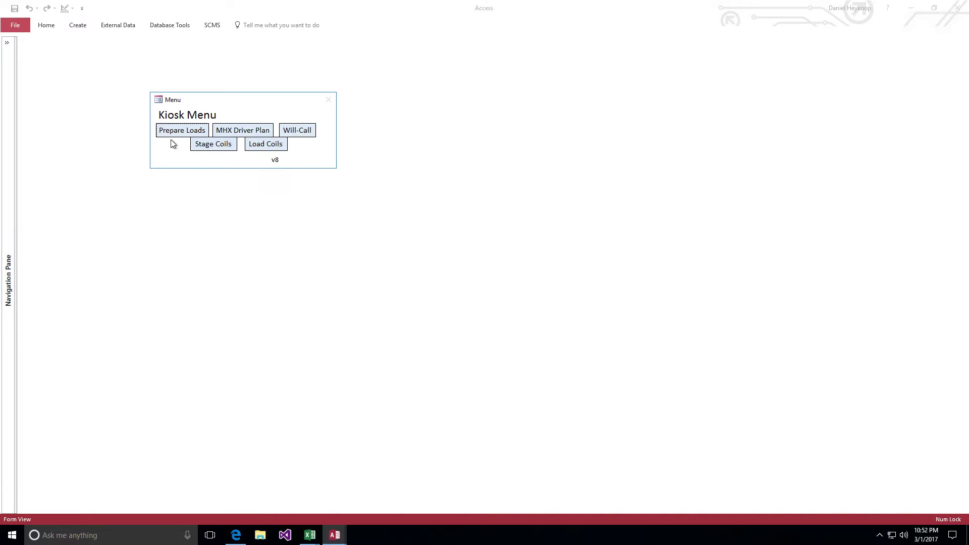
left_click(252, 103)
left_click_drag(250, 100, 804, 18)
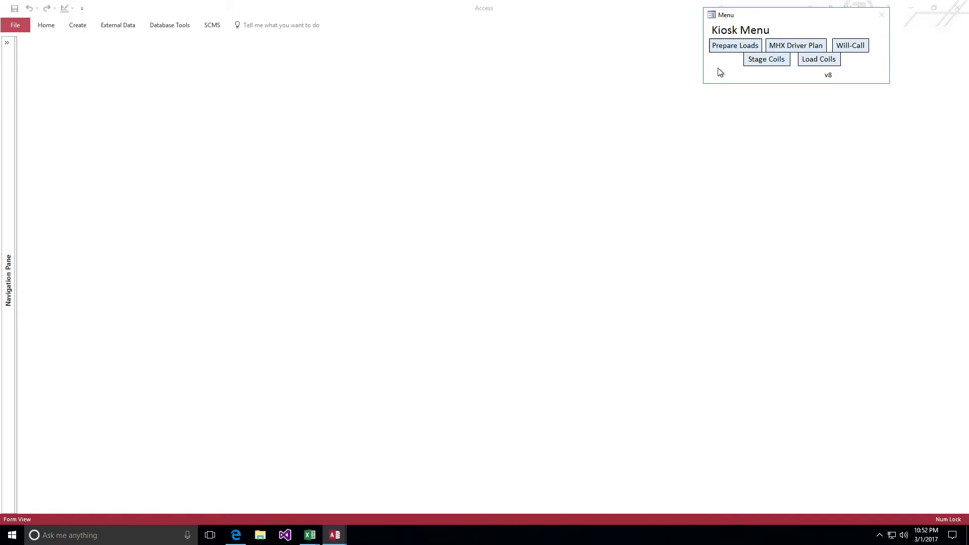
- Open Prepare Loads and show only the loads for the MHX - Dominguez terminal
left_click(727, 48)
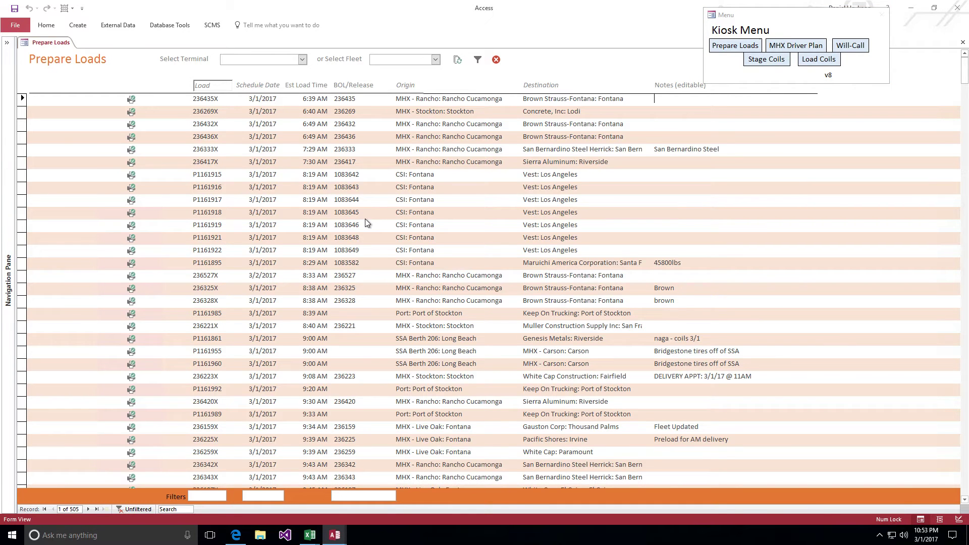
left_click(302, 60)
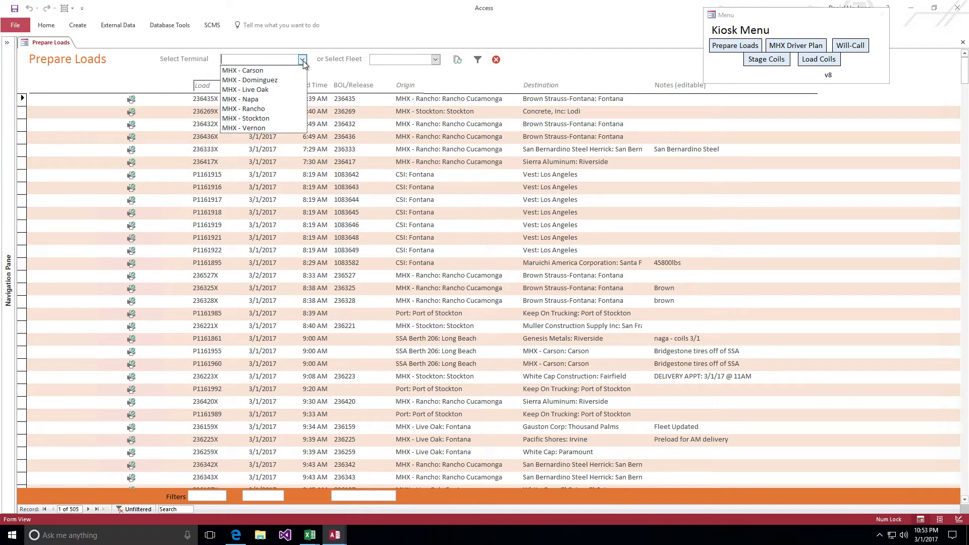
left_click(275, 80)
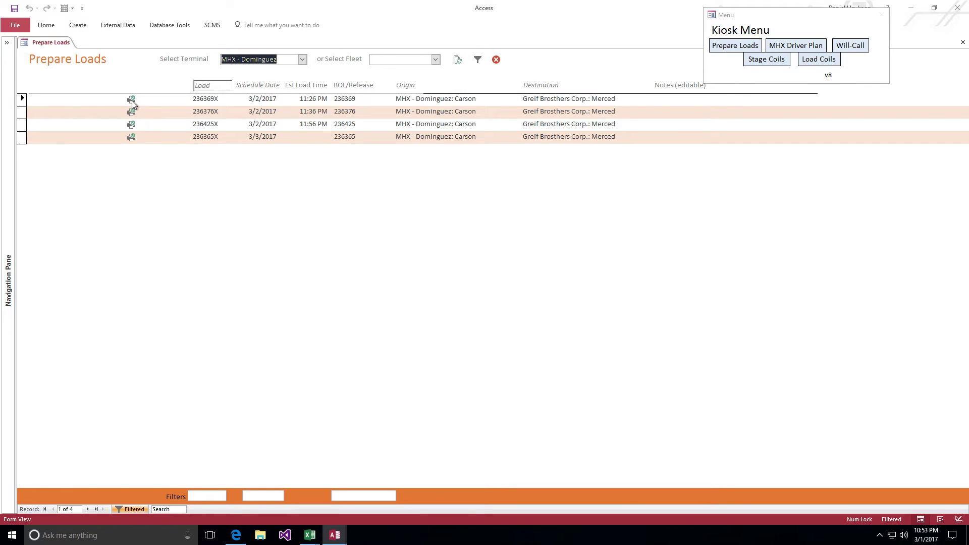
- View the loads for the MHX - Carson terminal, followed by those for MHX - Napa
left_click(303, 60)
key("Up")
key("Return")
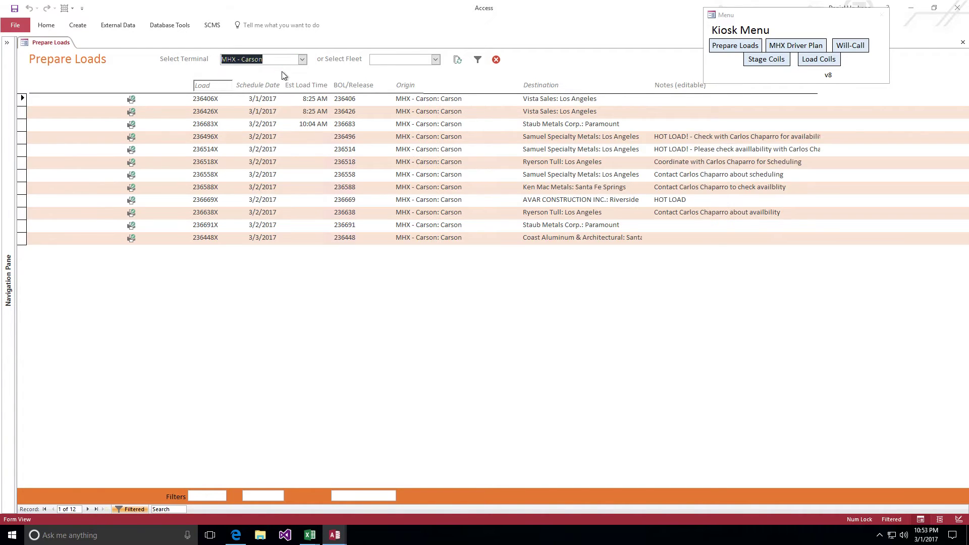
left_click(303, 60)
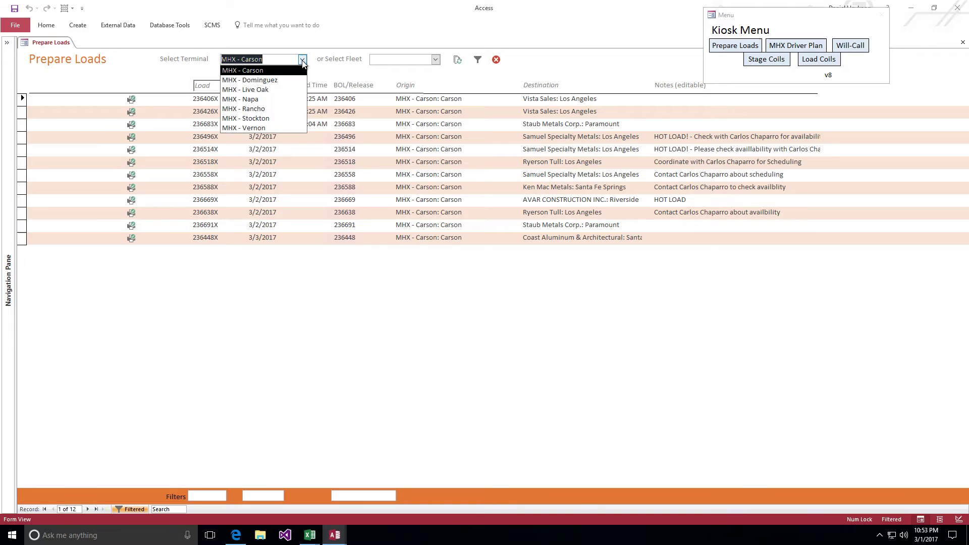
left_click(258, 98)
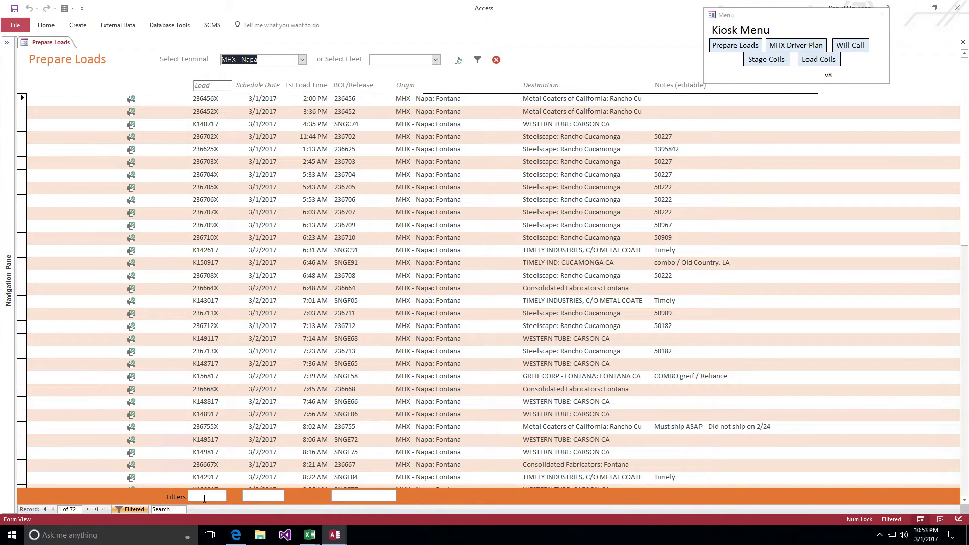
- Filter the loads by BOL/Release 23666, and return to the MHX - Napa terminal's load list
left_click(361, 496)
type("23666")
key("Return")
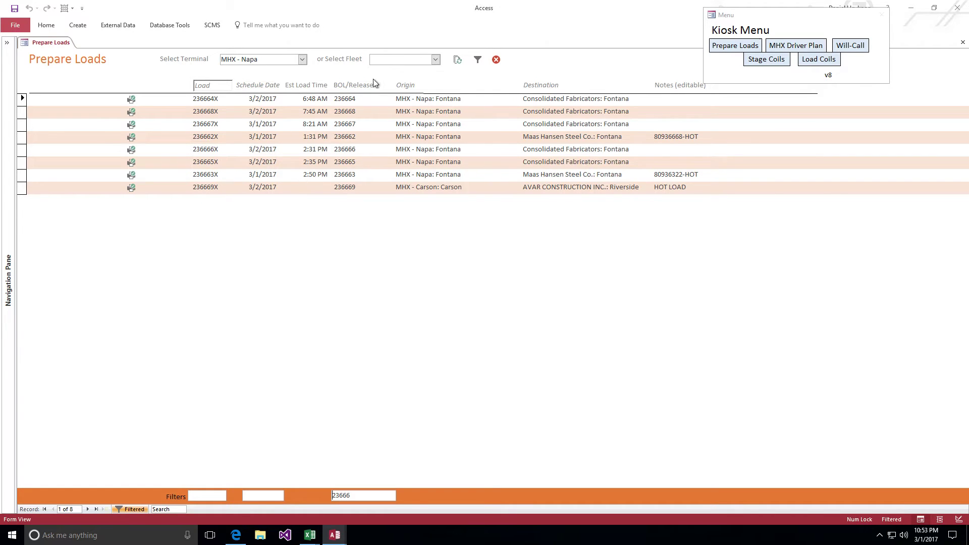
left_click(302, 59)
left_click(257, 100)
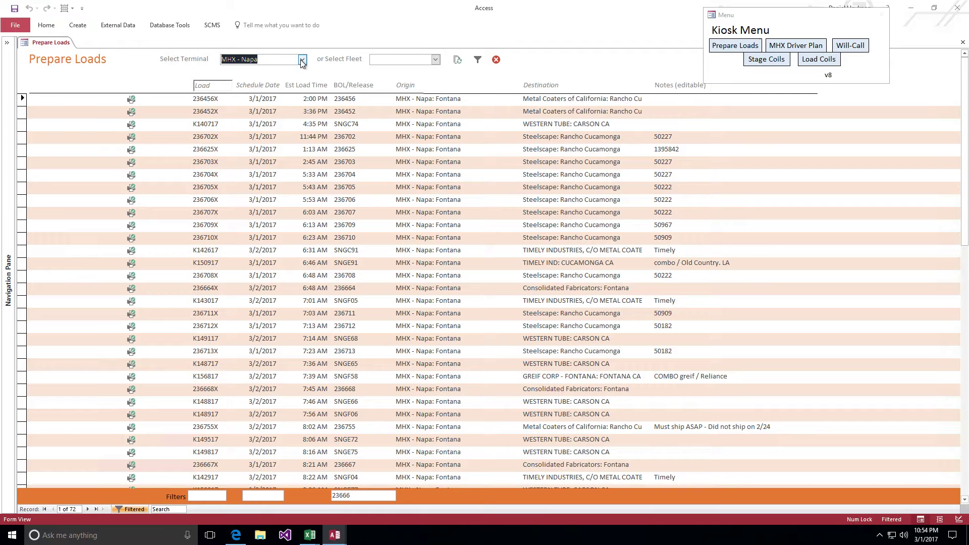
- Show the Container fleet's loads and view the drivers available for assignment to the first load
left_click(435, 60)
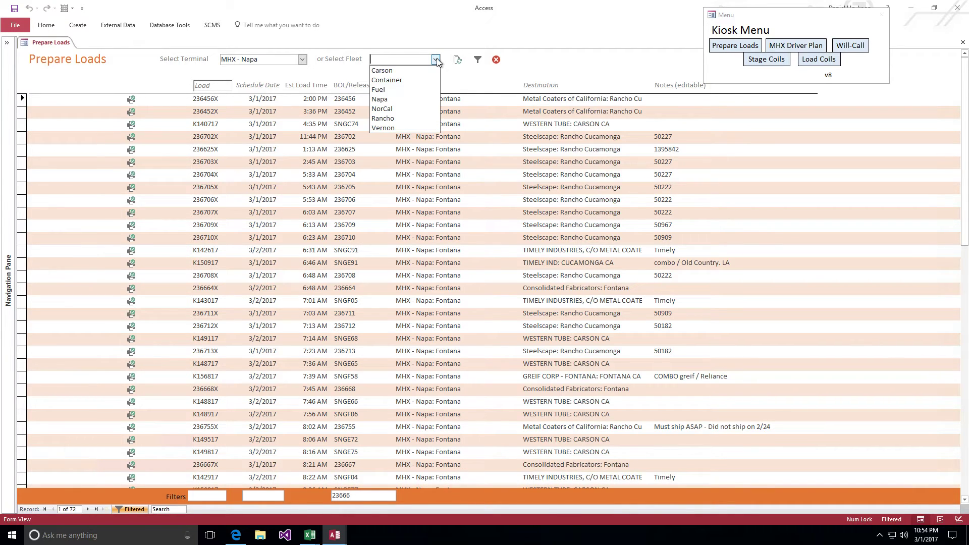
left_click(397, 80)
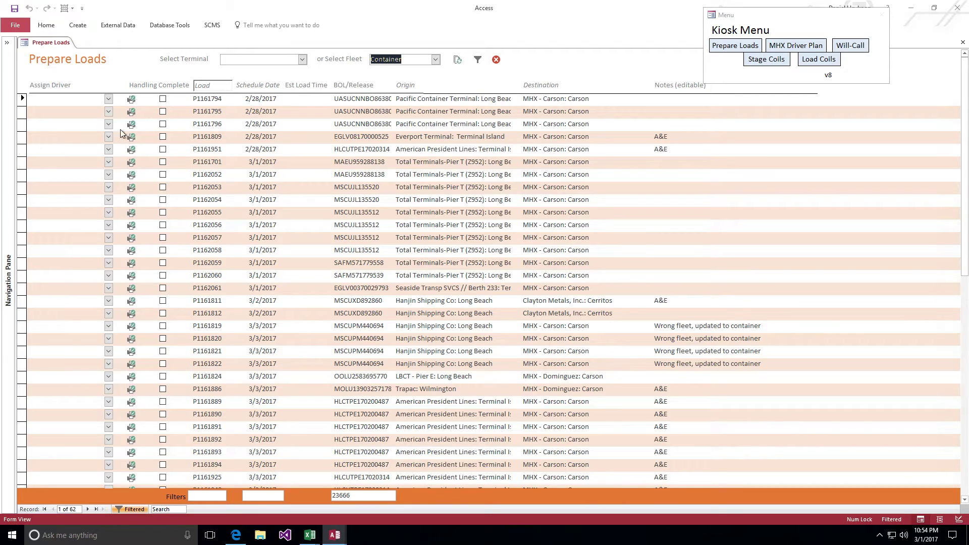
left_click(109, 100)
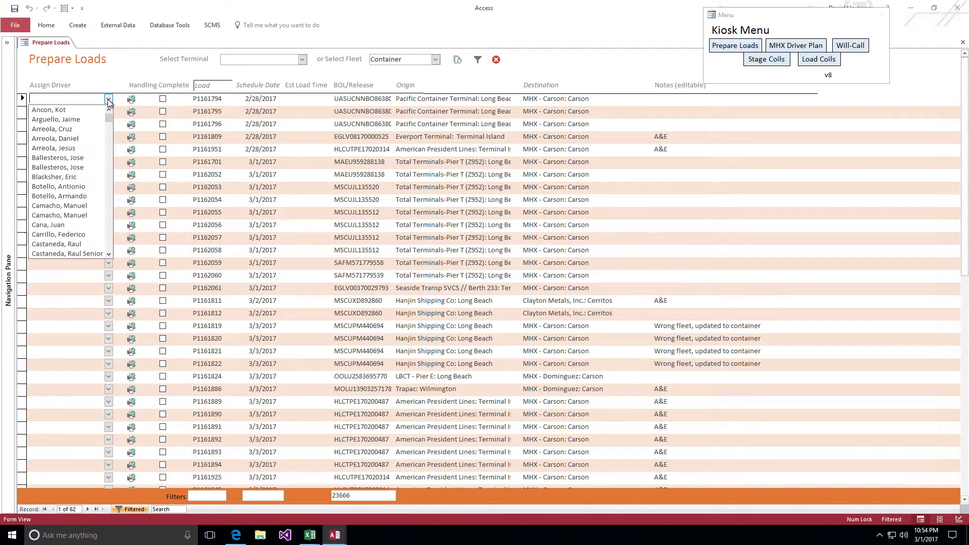
left_click(109, 100)
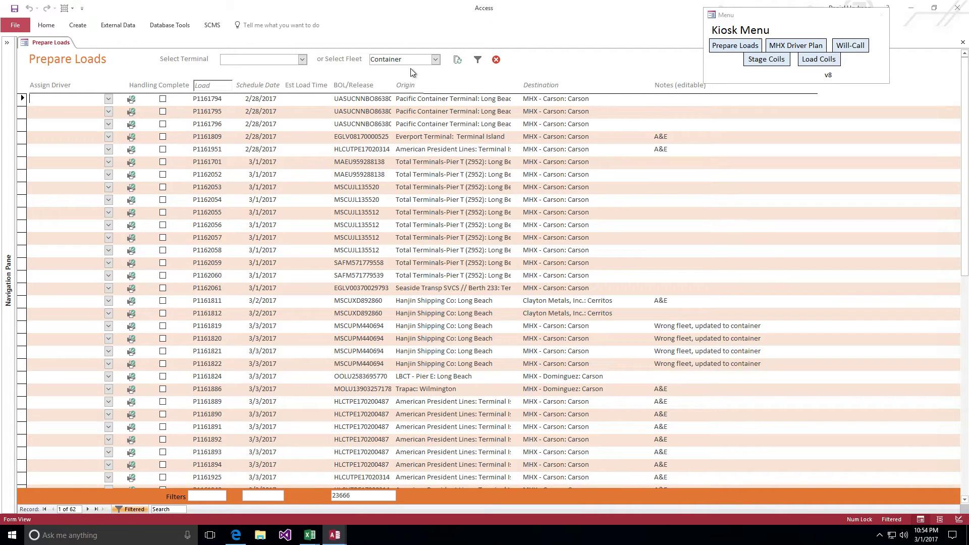
- Switch the load list to the MHX - Dominguez terminal and on to MHX - Napa to view driver assignments
left_click(303, 60)
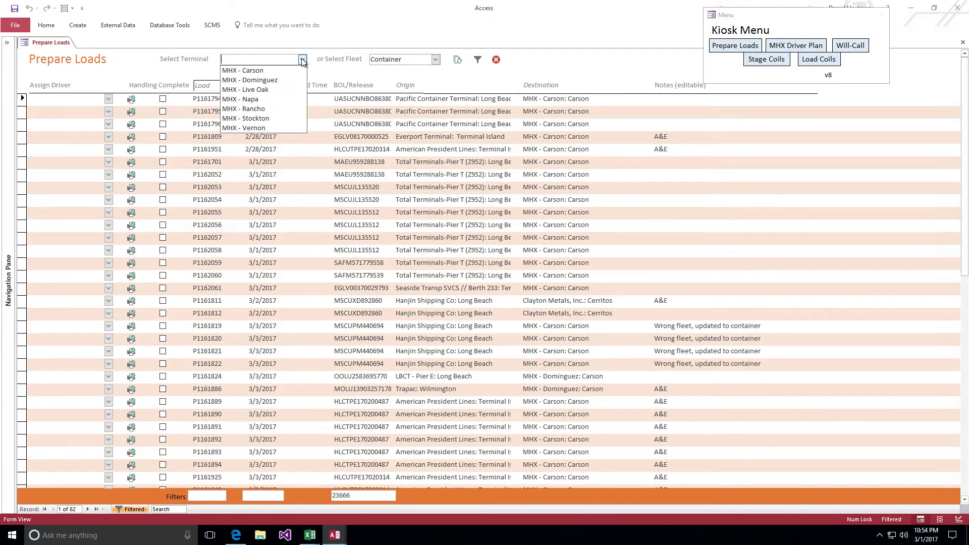
left_click(270, 78)
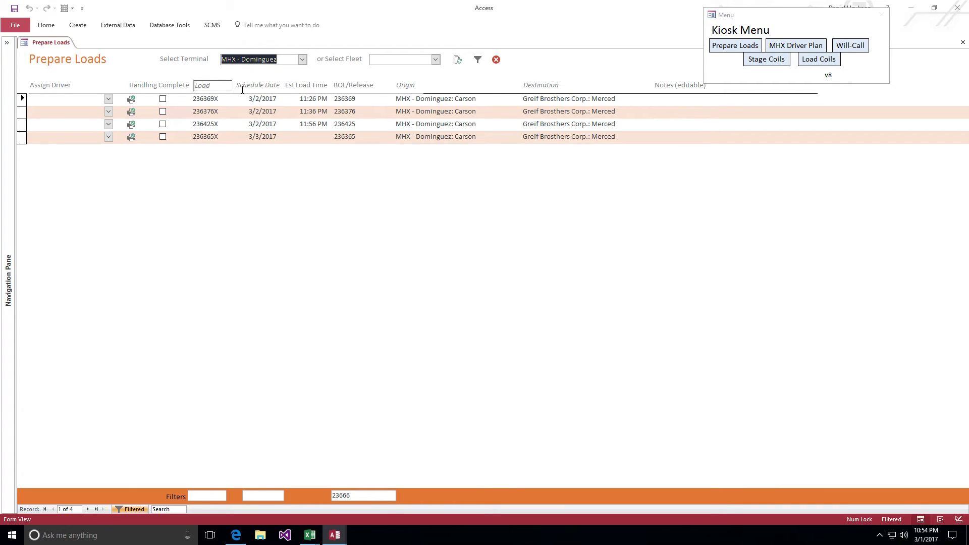
left_click(303, 59)
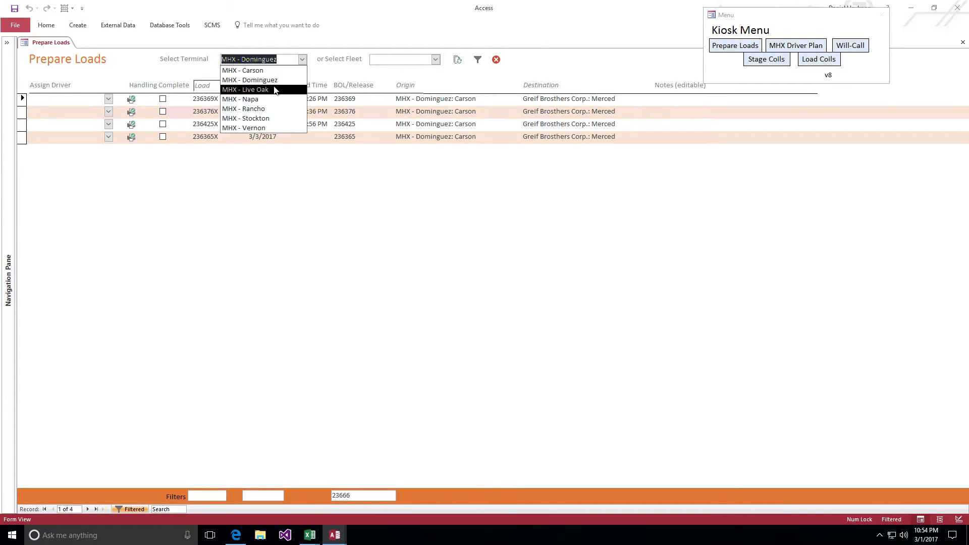
left_click(260, 99)
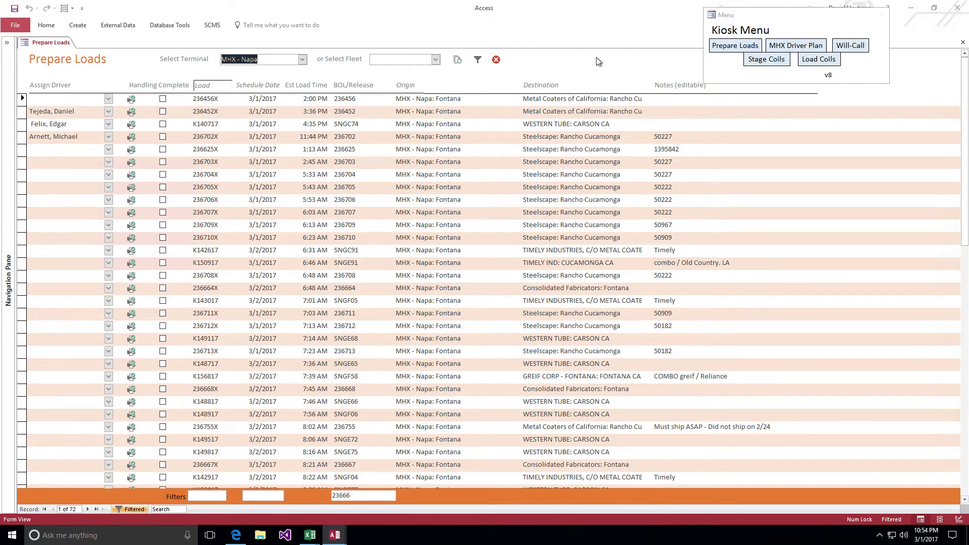
- Open the MHX Driver Plan and view the load plans of a NorCal driver and a Rancho sub hauler
left_click(779, 49)
left_click(795, 46)
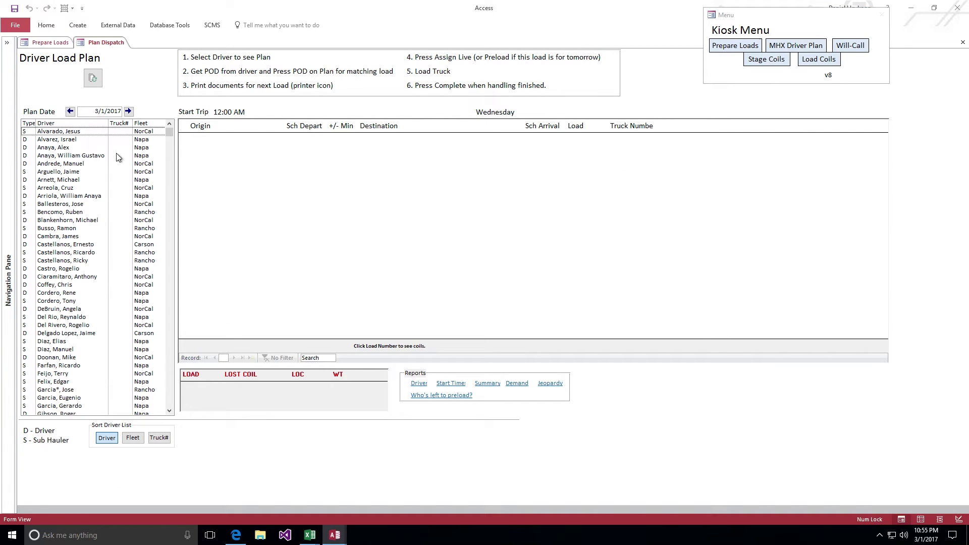
left_click(87, 221)
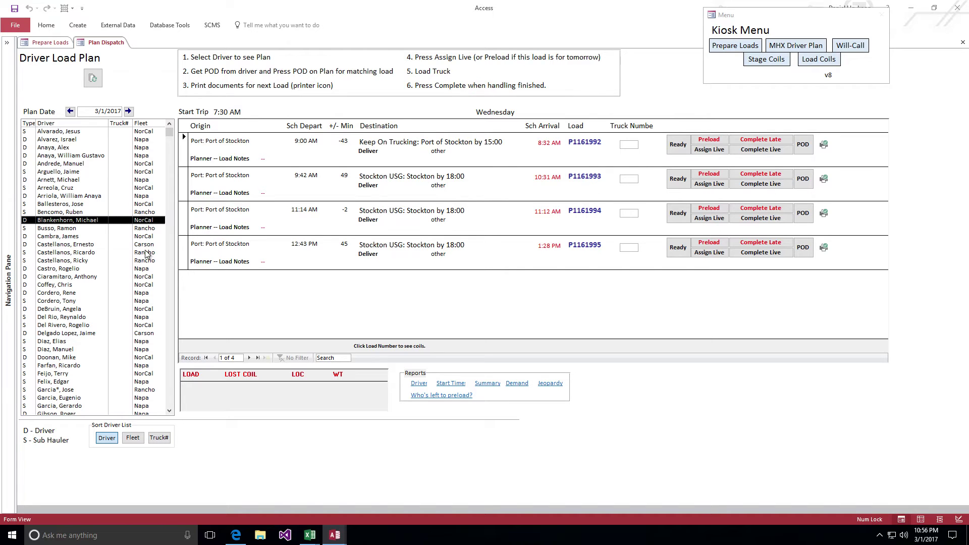
left_click(69, 260)
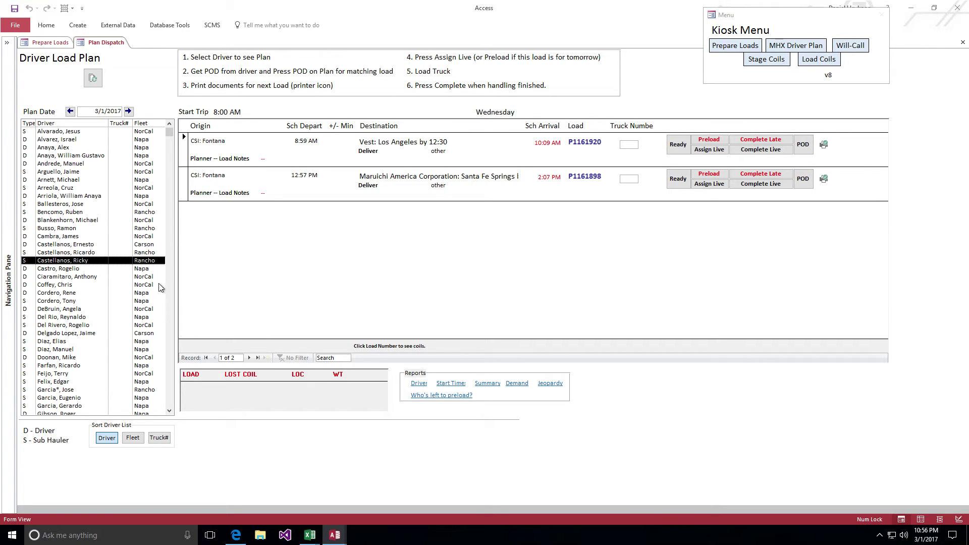
- Browse the driver list, sorting it by fleet, by truck number, and back by driver
scroll(169, 365, "down", 10)
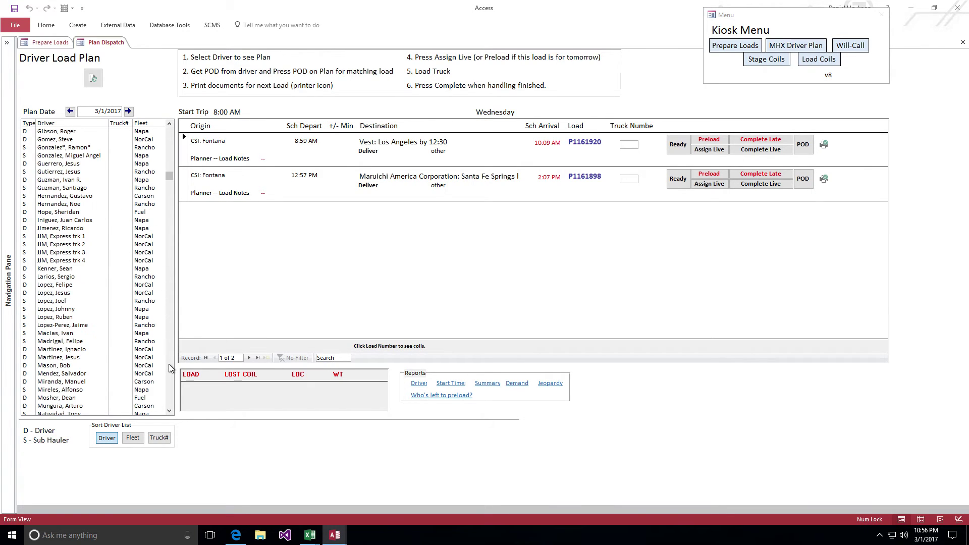
scroll(170, 369, "down", 4)
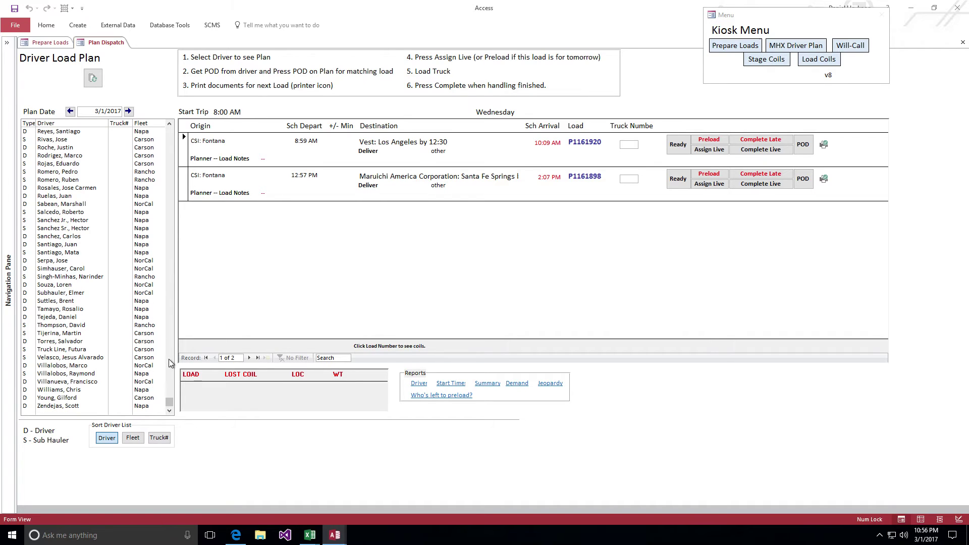
scroll(172, 162, "up", 12)
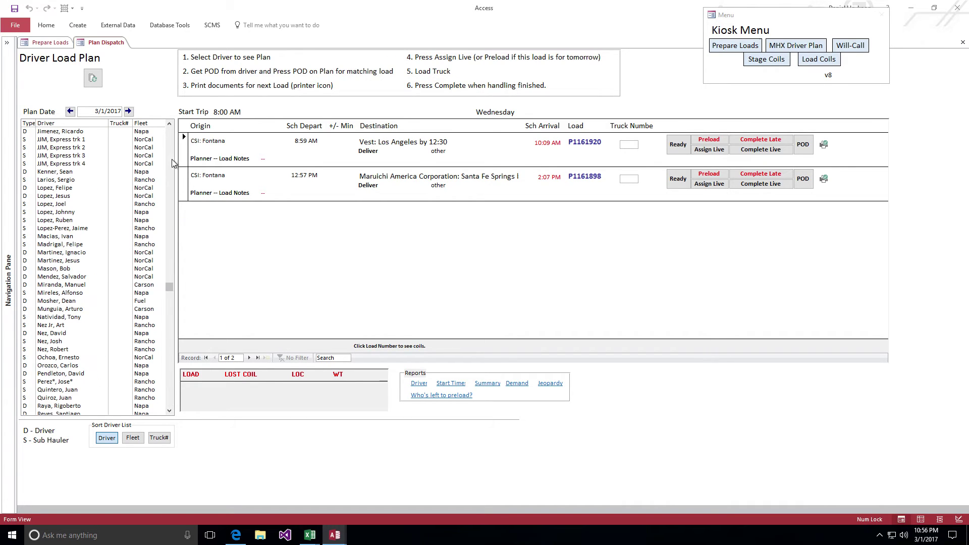
scroll(171, 150, "up", 4)
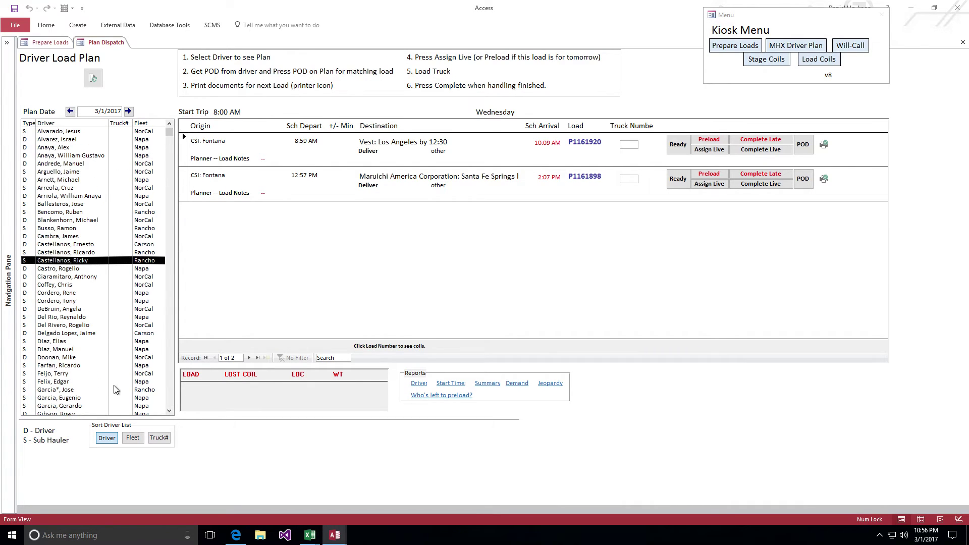
left_click(133, 438)
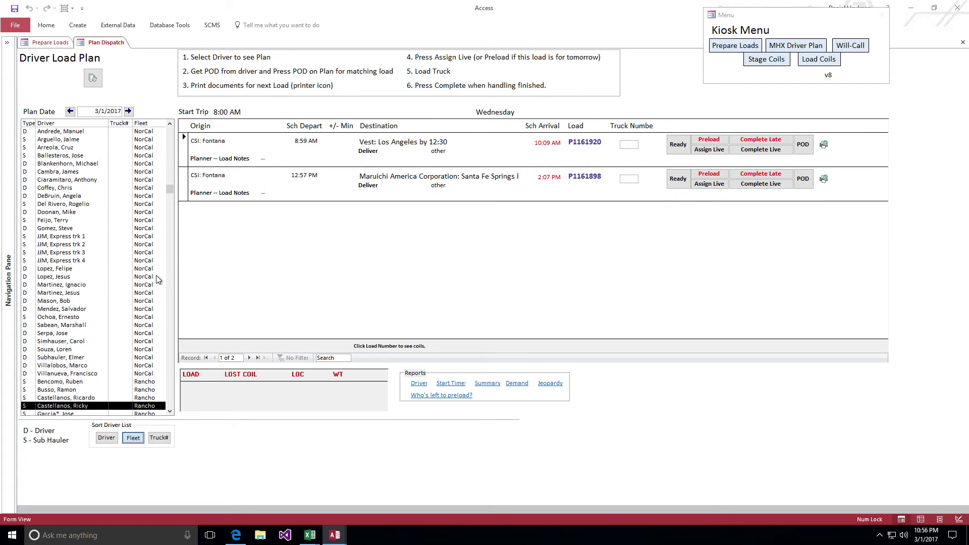
scroll(168, 380, "down", 6)
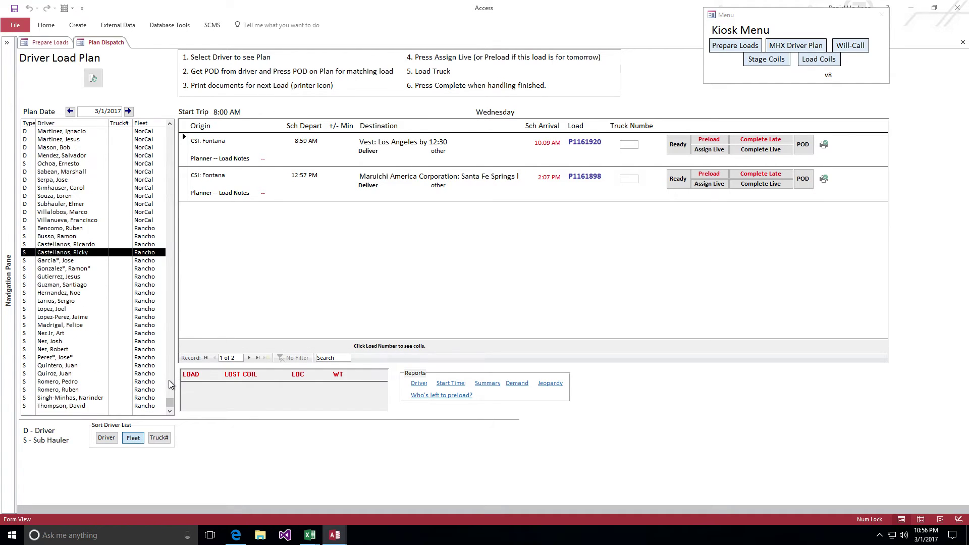
scroll(171, 155, "up", 10)
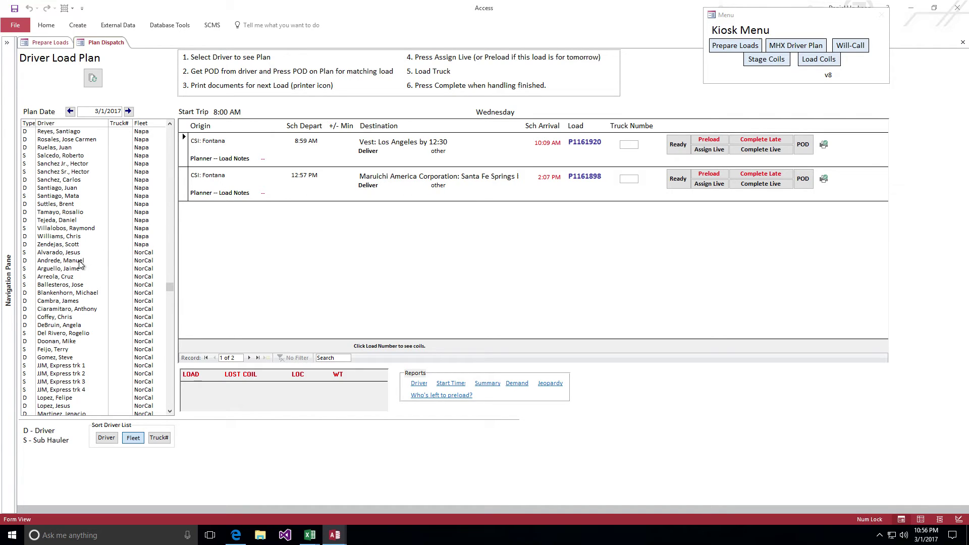
left_click(159, 438)
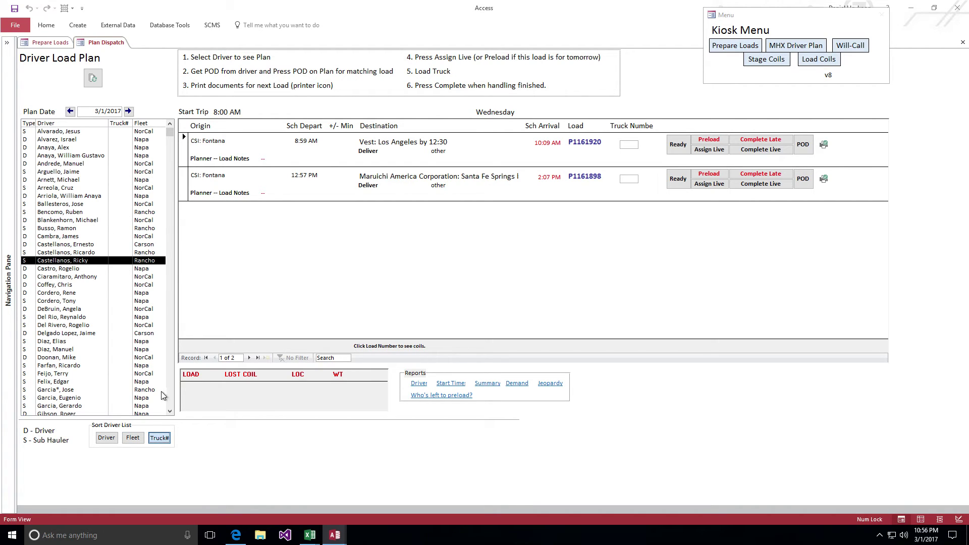
left_click(108, 438)
- Open the Will-Call list and search it for 1879
left_click(858, 47)
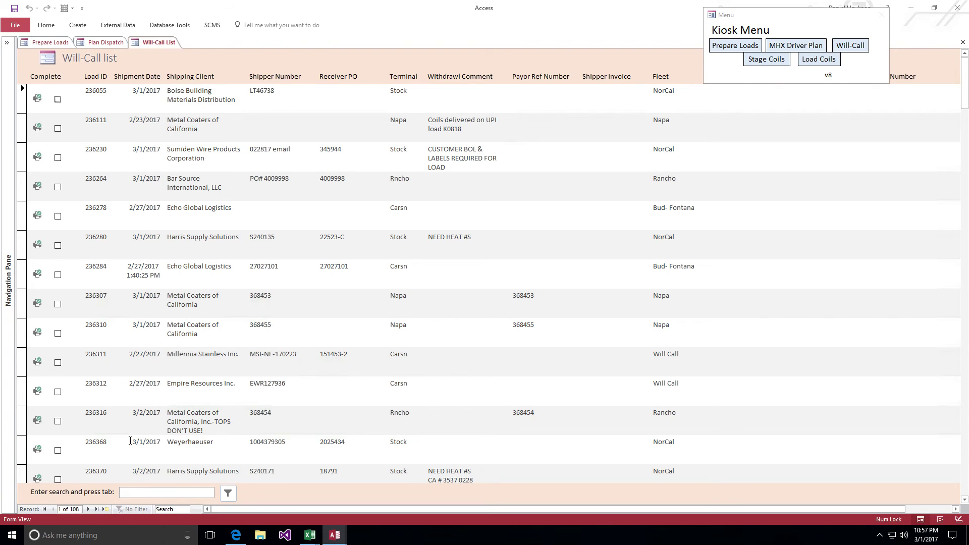
left_click(163, 493)
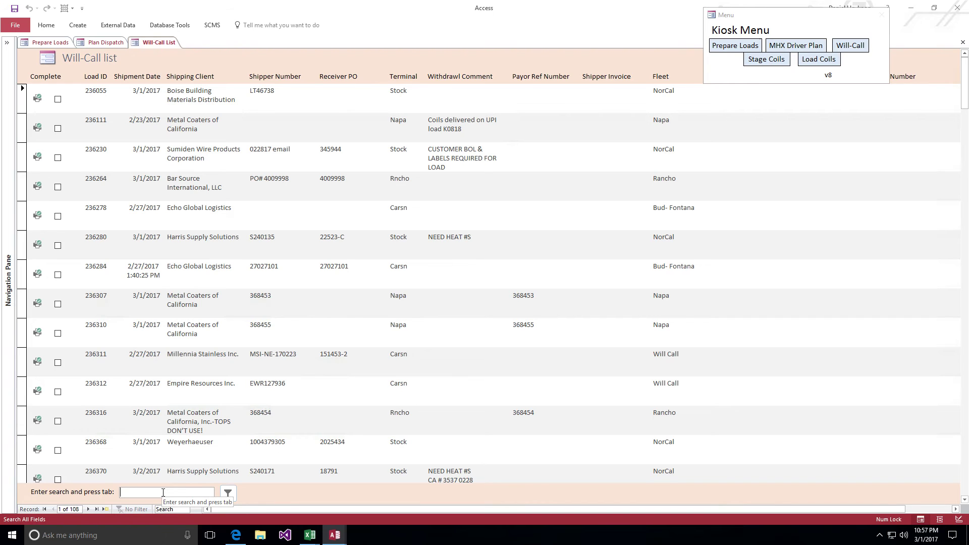
type("187")
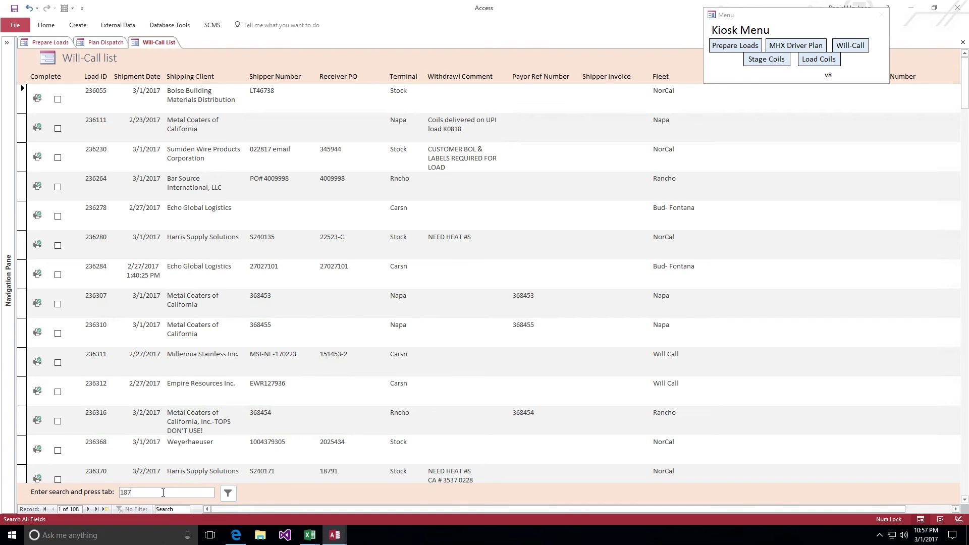
type("9")
key("Tab")
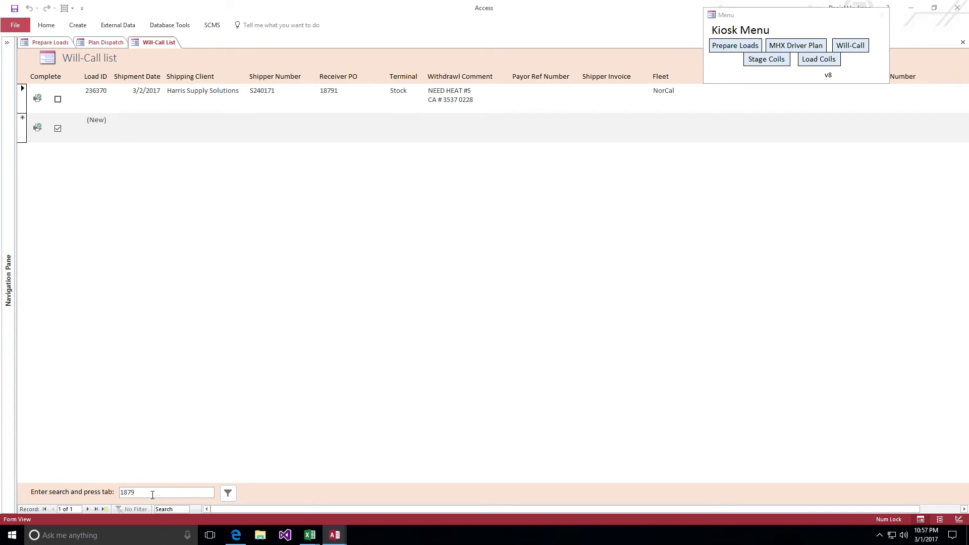
- Replace the Will-Call search text with 0228 and run the search
left_click_drag(153, 495, 117, 494)
type("0228")
key("Tab")
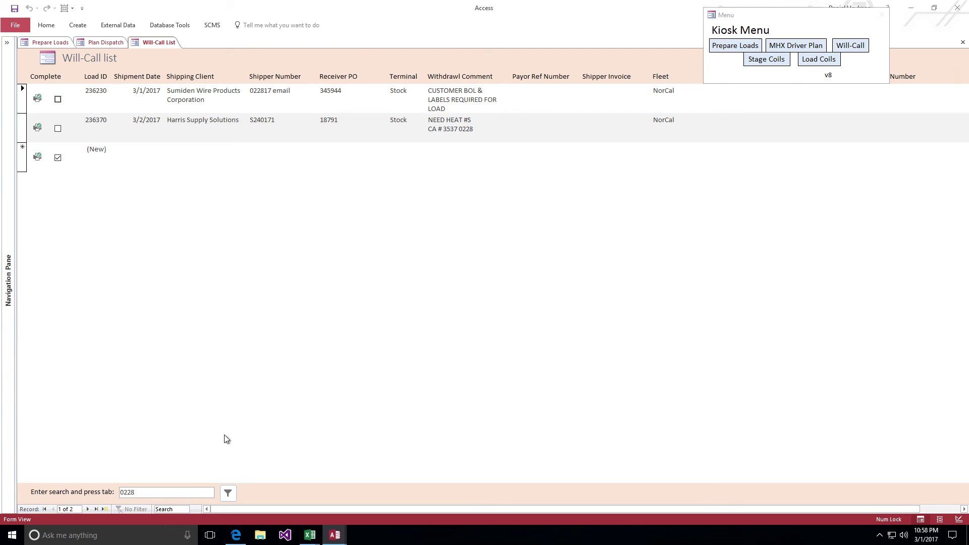
- Clear the 0228 search from the Will-Call list and browse the full list of orders
left_click(229, 492)
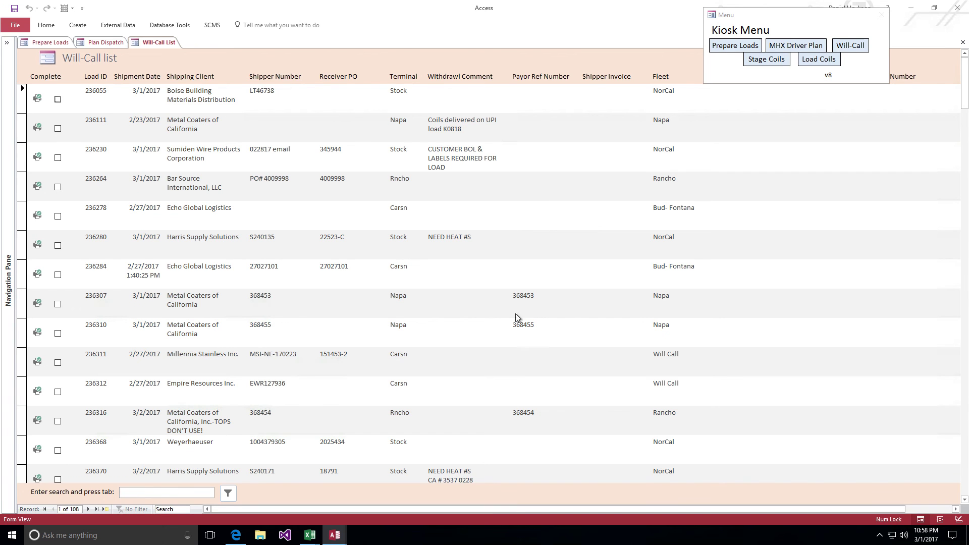
left_click(965, 490)
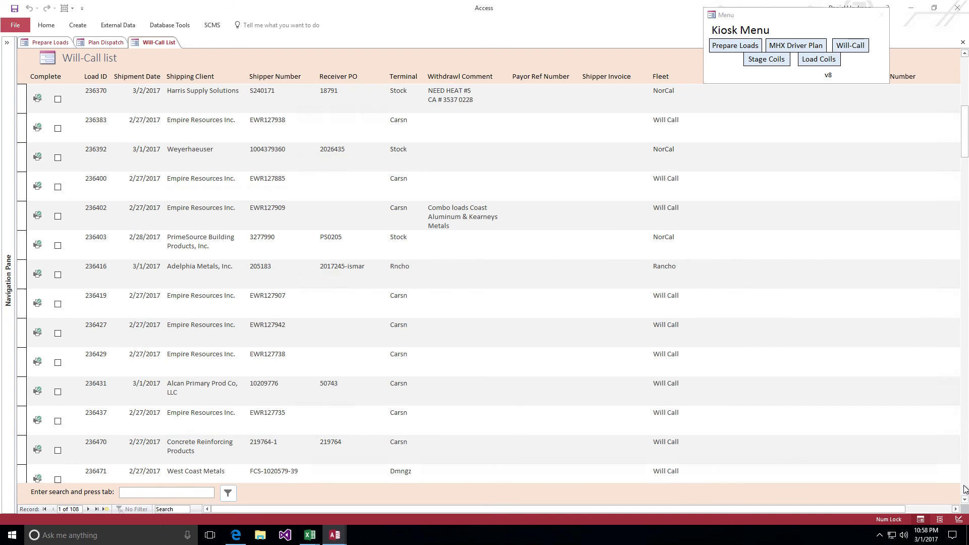
left_click(965, 489)
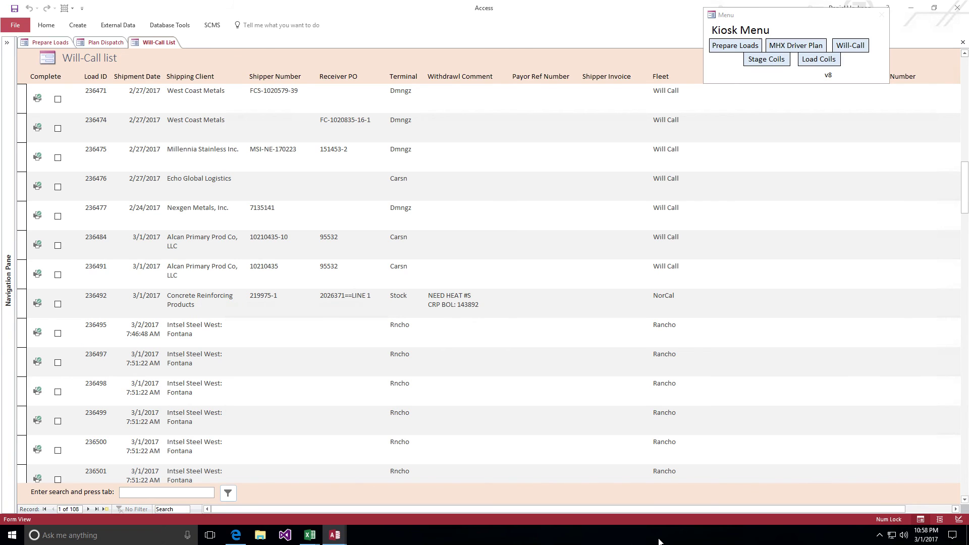
- Search the Will-Call list for concrete
left_click(192, 490)
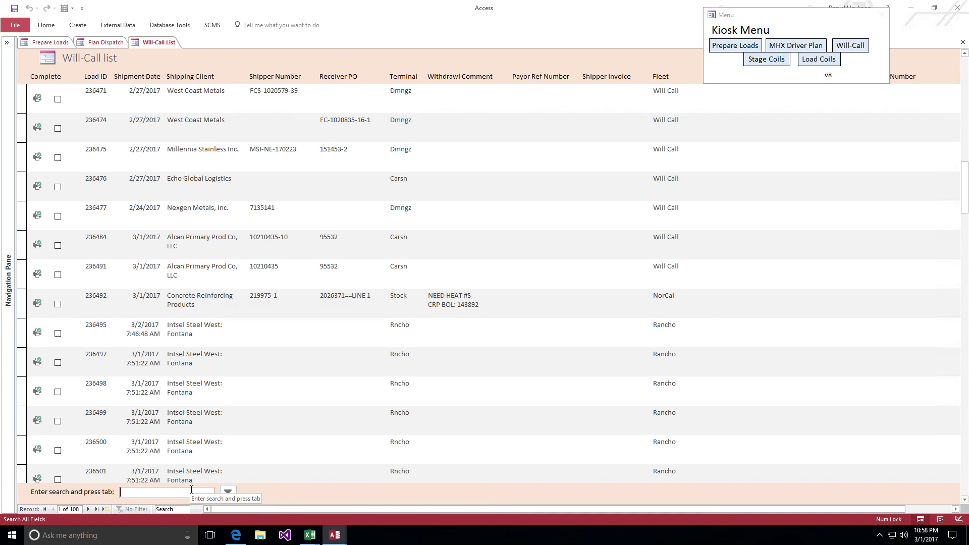
type("concre")
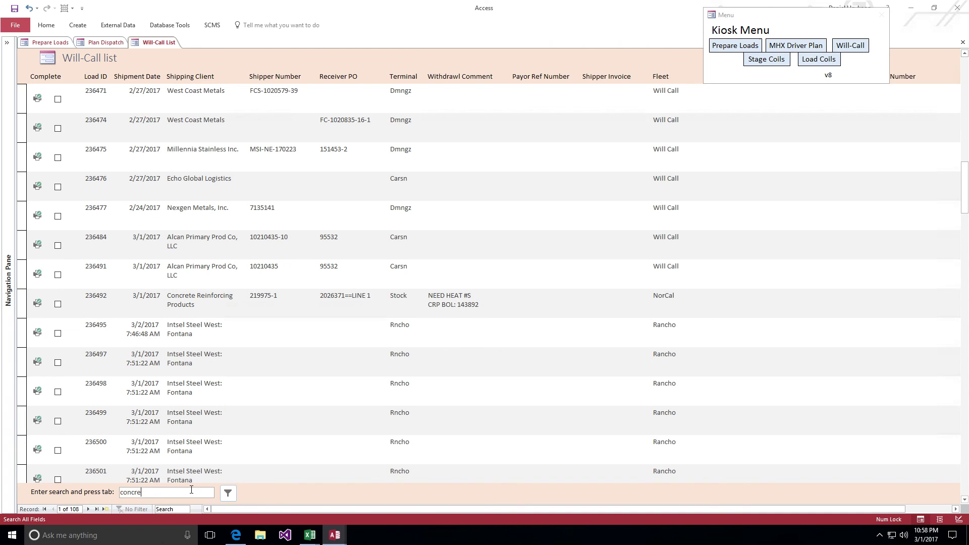
type("te")
key("Tab")
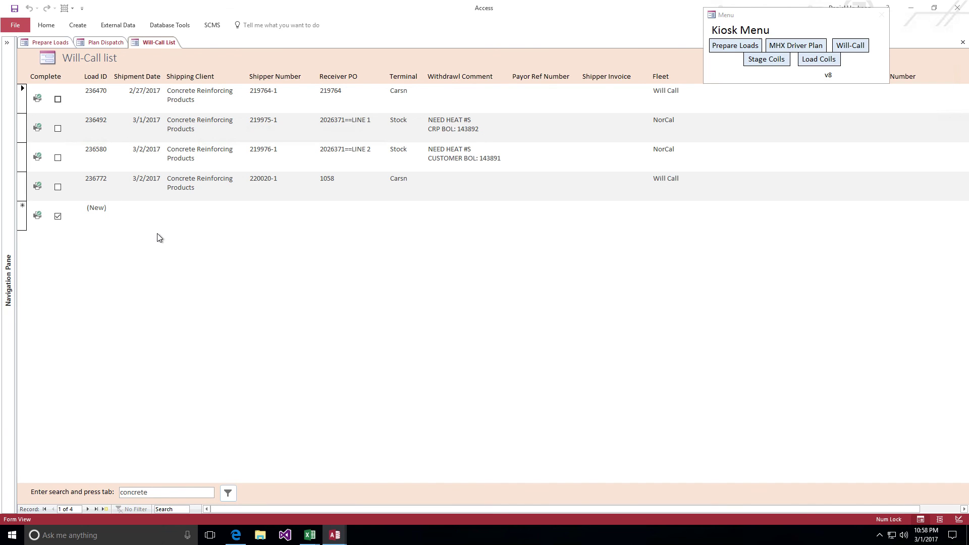
- Revisit Prepare Loads and the MHX Driver Plan, view another Rancho sub hauler's load plan, and return to the Will-Call list
left_click(714, 46)
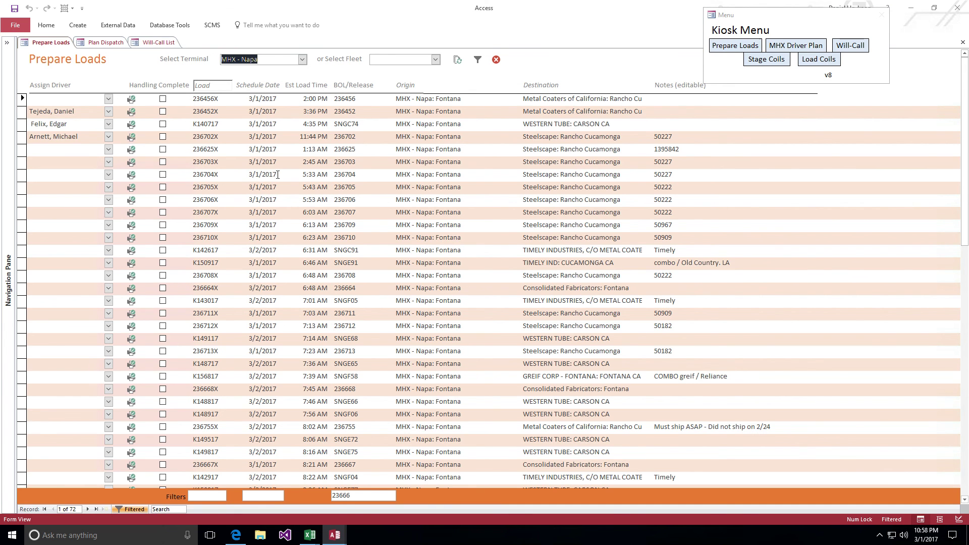
left_click(779, 44)
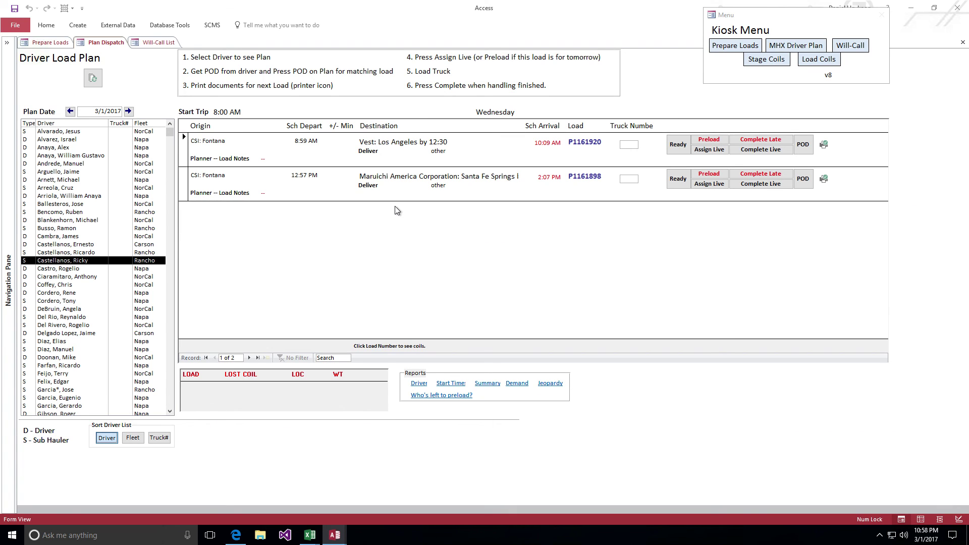
left_click(44, 230)
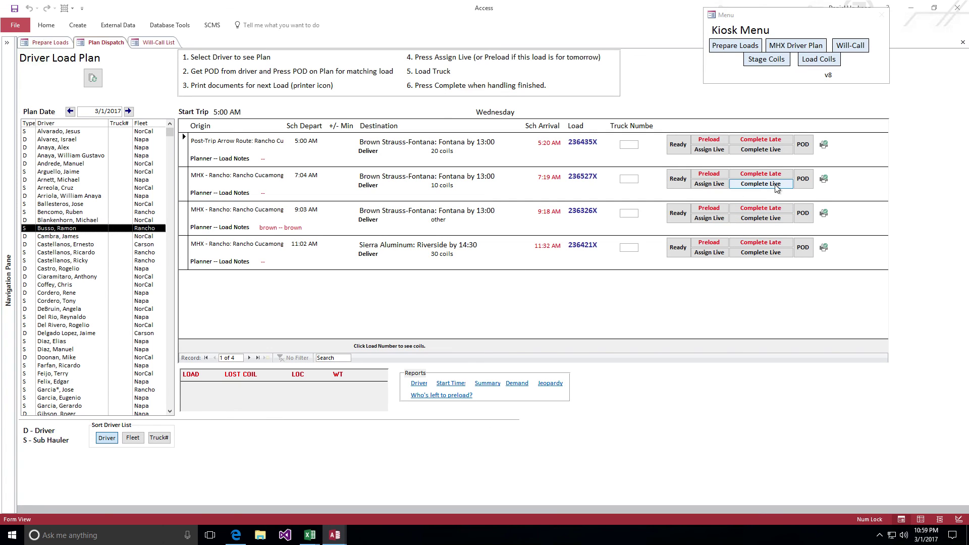
left_click(851, 49)
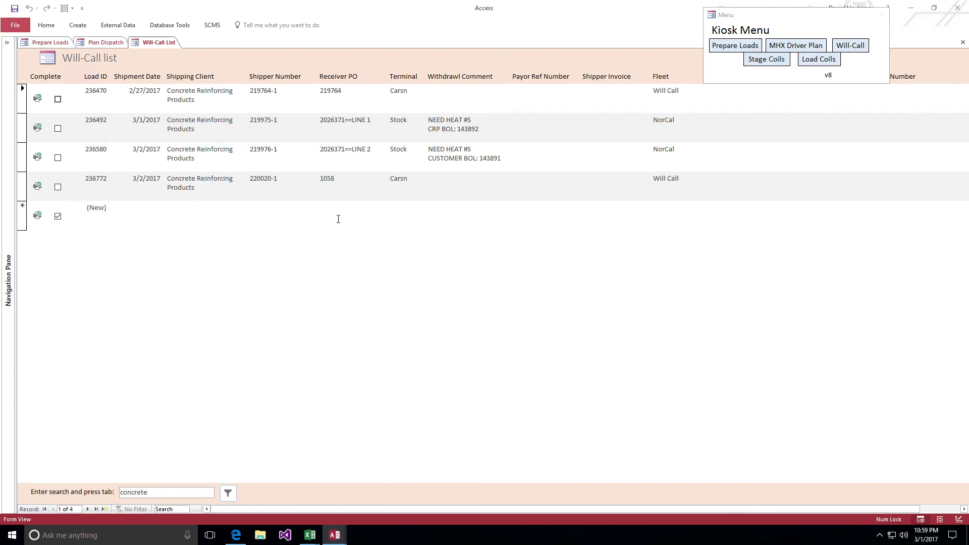